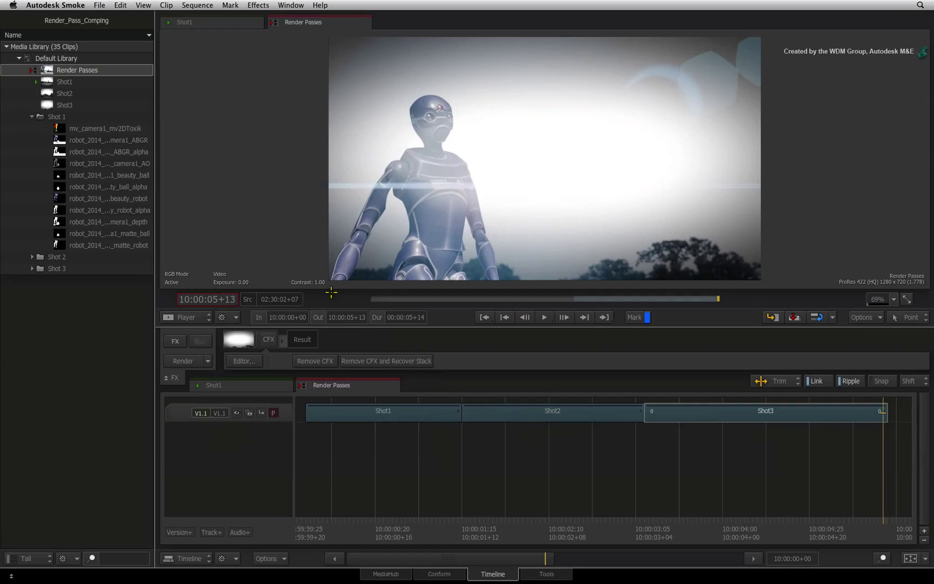
# - Scrub back through the finished Render Passes timeline before leaving for the launcher
pyautogui.moveTo(836, 530)
pyautogui.mouseDown()
pyautogui.moveTo(403, 547)
pyautogui.moveTo(302, 527)
pyautogui.mouseUp()
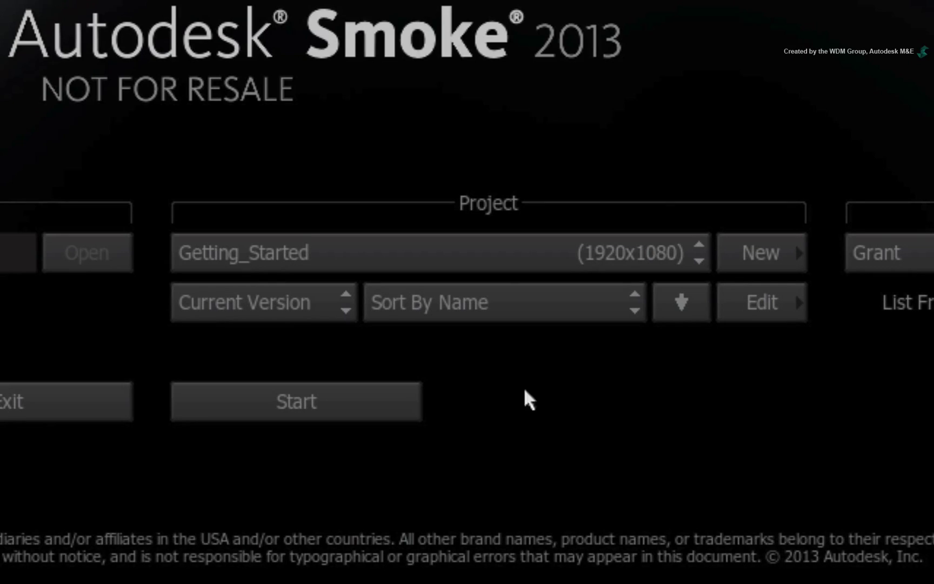
# - Start a new project named Render_Pass_Comping at 1280 x 720 HD 720 with 10-bit depth
pyautogui.click(731, 250)
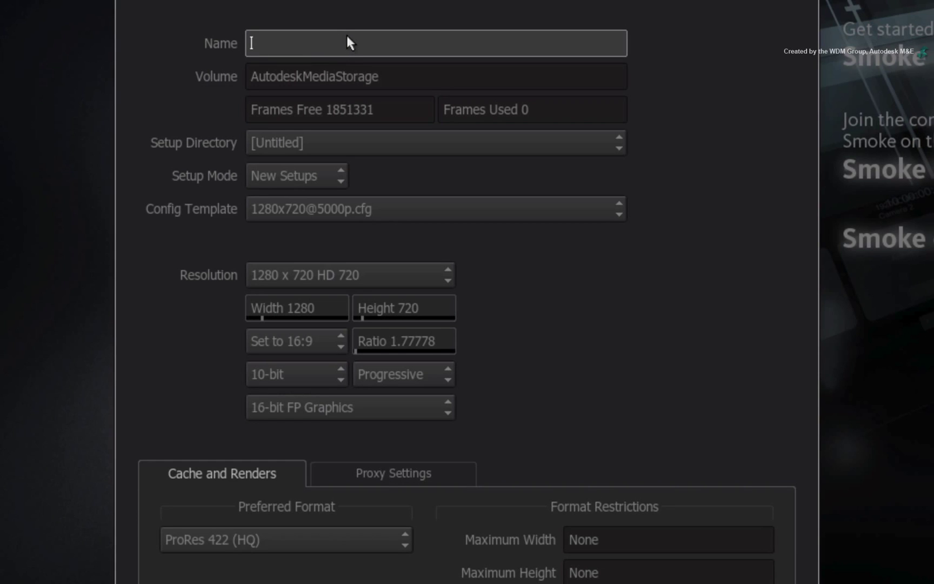
pyautogui.write('Render Pass Comping')
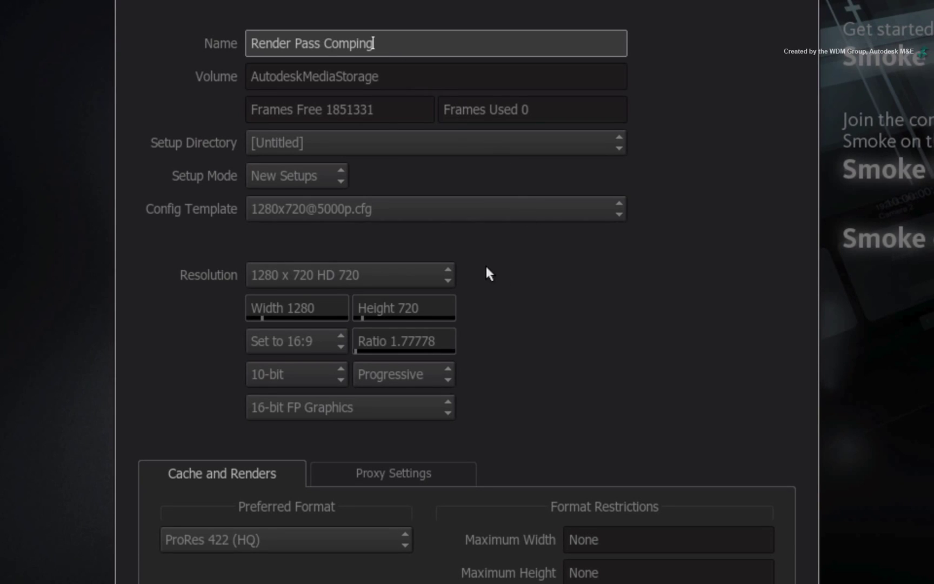
pyautogui.click(426, 273)
pyautogui.click(399, 558)
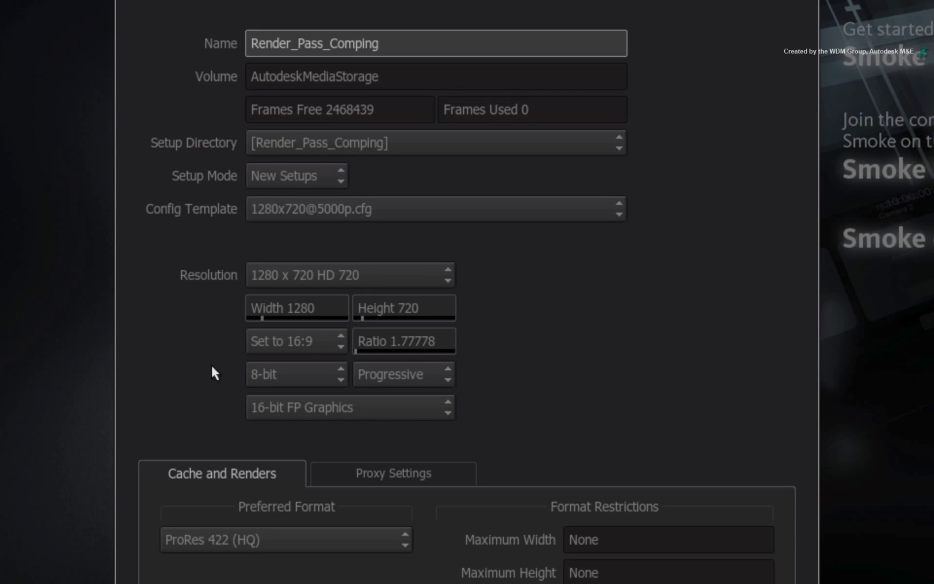
pyautogui.click(325, 374)
pyautogui.click(317, 349)
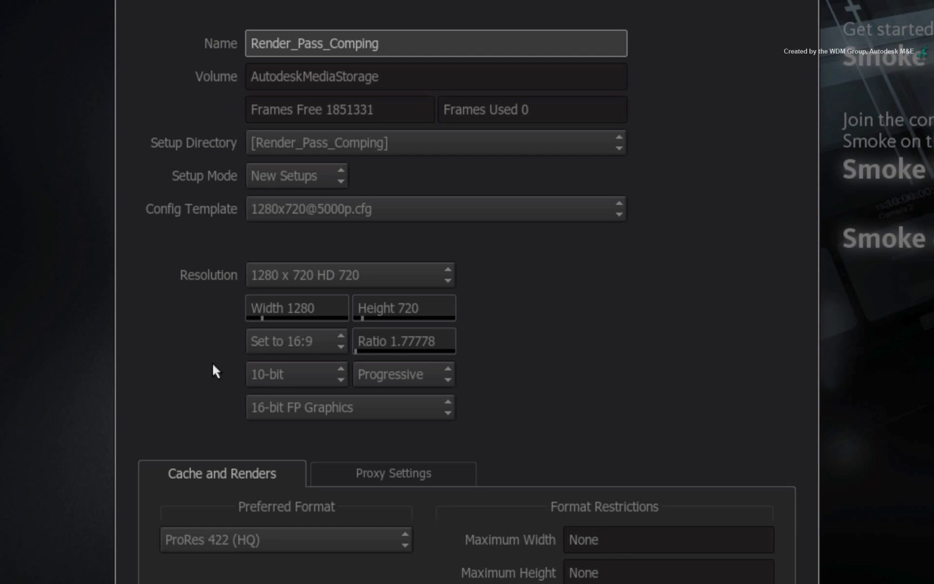
# - Review the config templates, create and start Render_Pass_Comping, then show MediaHub's file browser
pyautogui.click(409, 209)
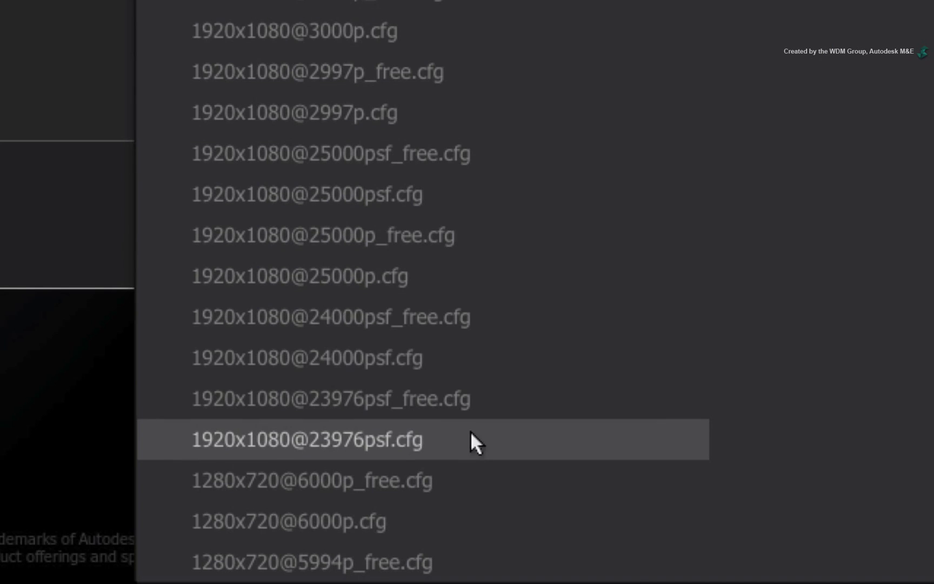
pyautogui.click(507, 439)
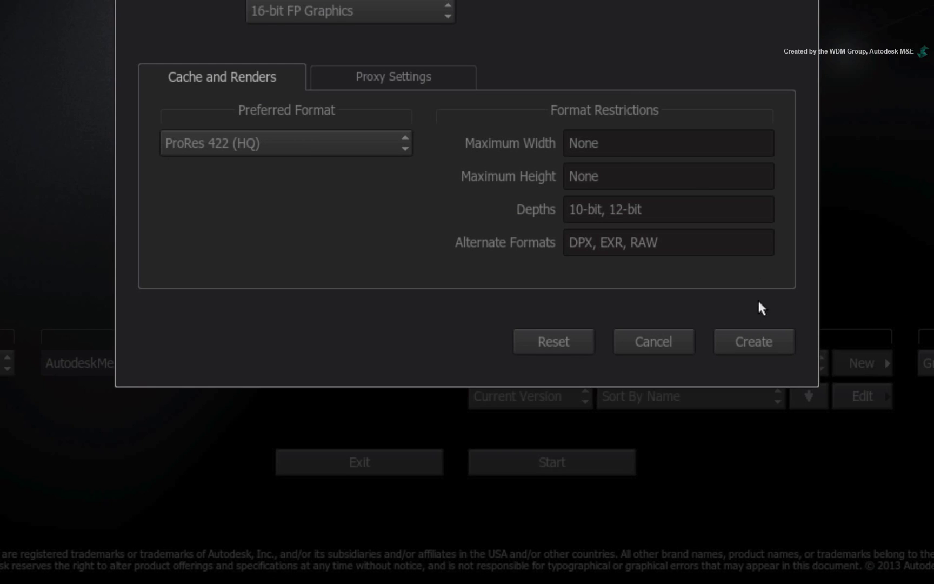
pyautogui.click(769, 338)
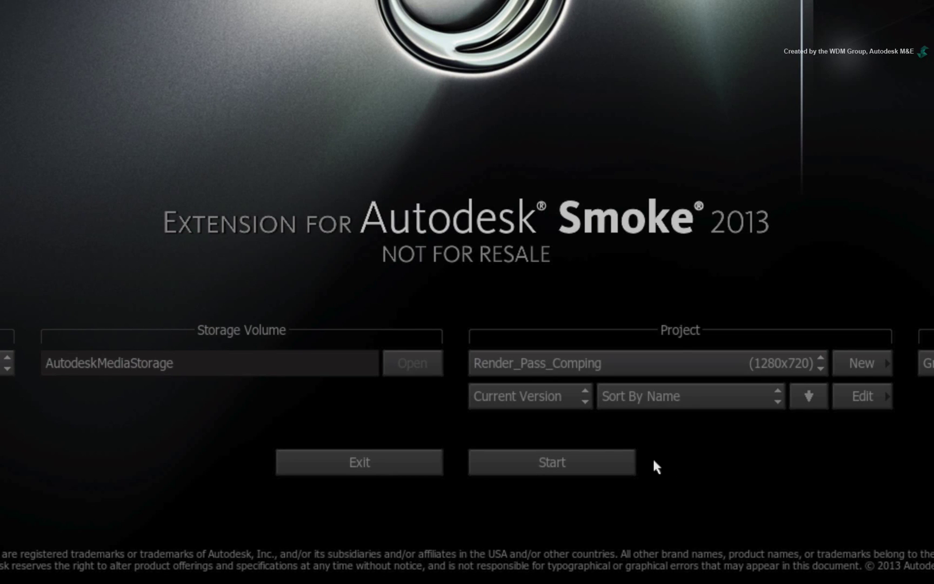
pyautogui.click(602, 460)
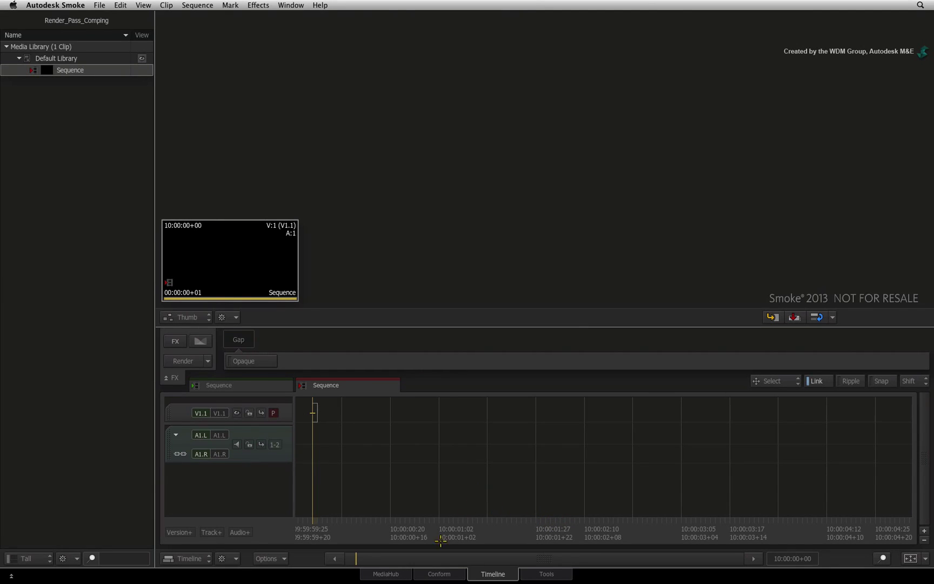
pyautogui.click(406, 574)
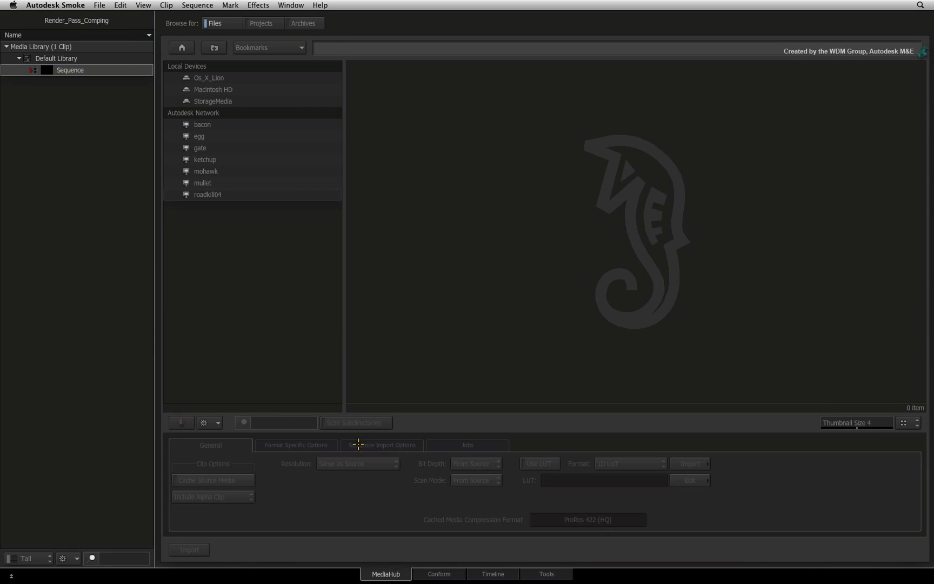
# - Go to the bookmarked CGI_Comping_001 folder and preview the Shot1 QuickTime clip with its info
pyautogui.click(284, 50)
pyautogui.click(294, 76)
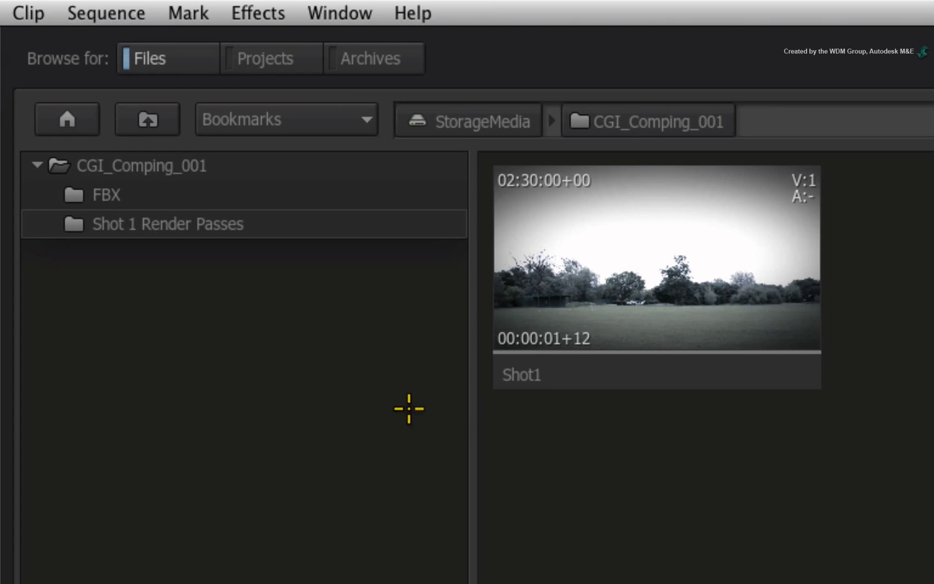
pyautogui.click(627, 373)
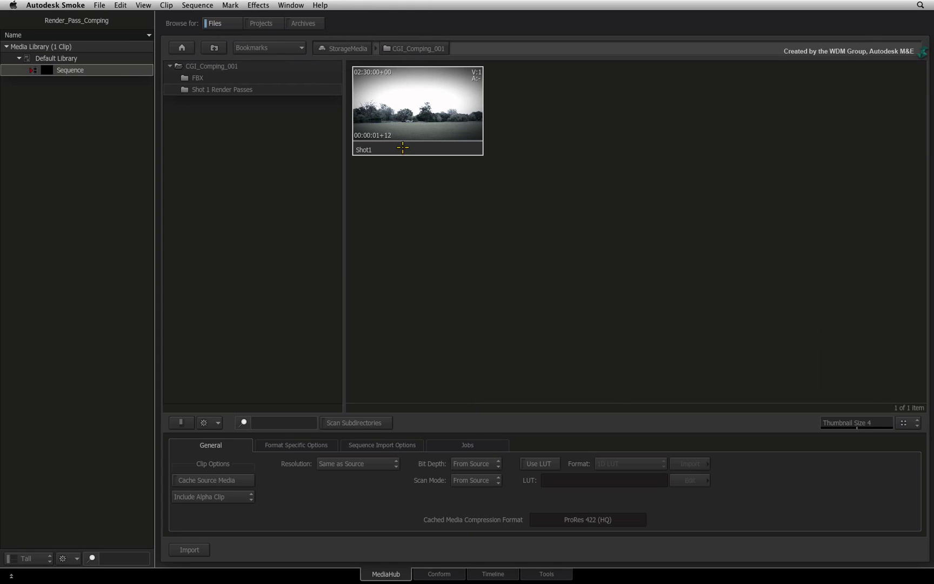
pyautogui.click(402, 147)
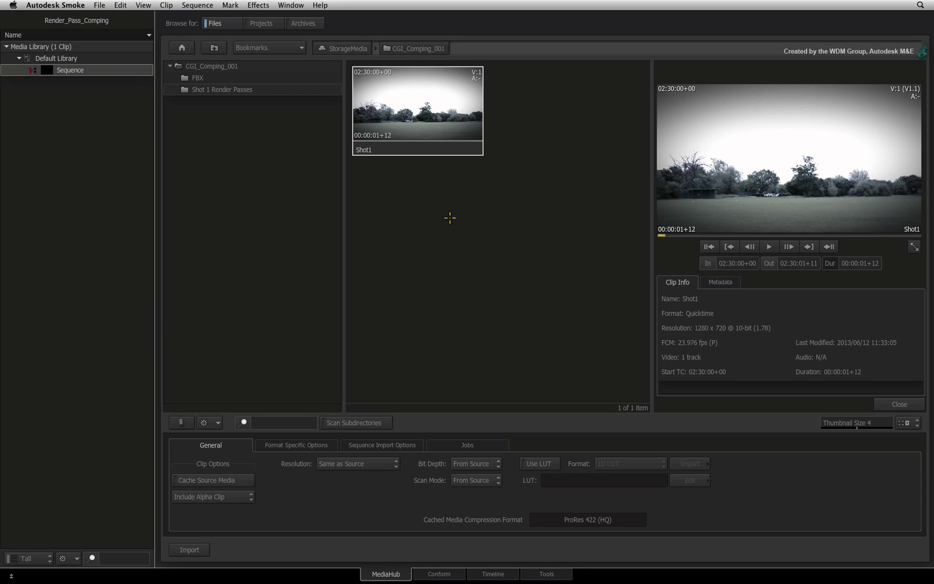
# - Add Shot1 to the Default Library, then preview robot_2014_render_01_camera1 in Shot 1 Render Passes
pyautogui.moveTo(426, 147); pyautogui.dragTo(55, 72)
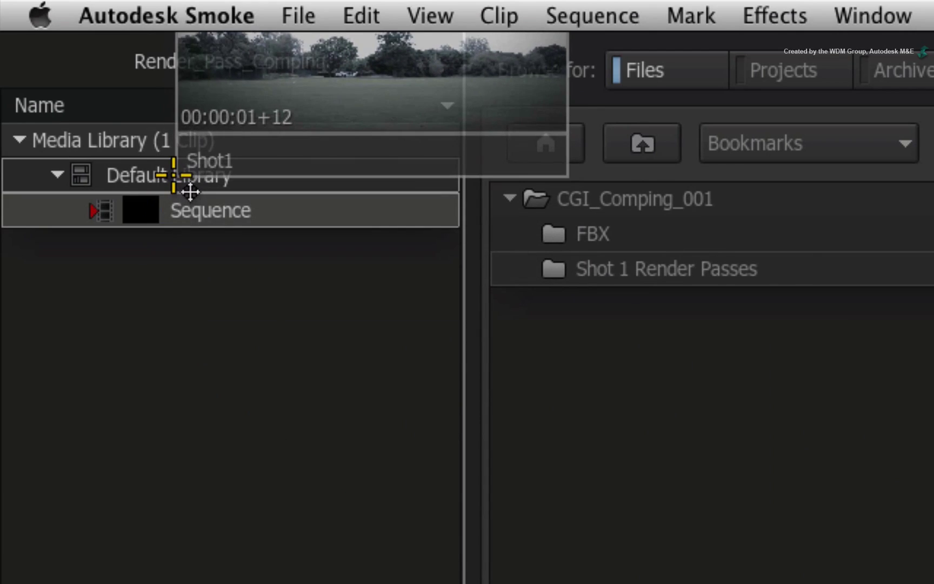
pyautogui.moveTo(180, 232); pyautogui.dragTo(183, 175)
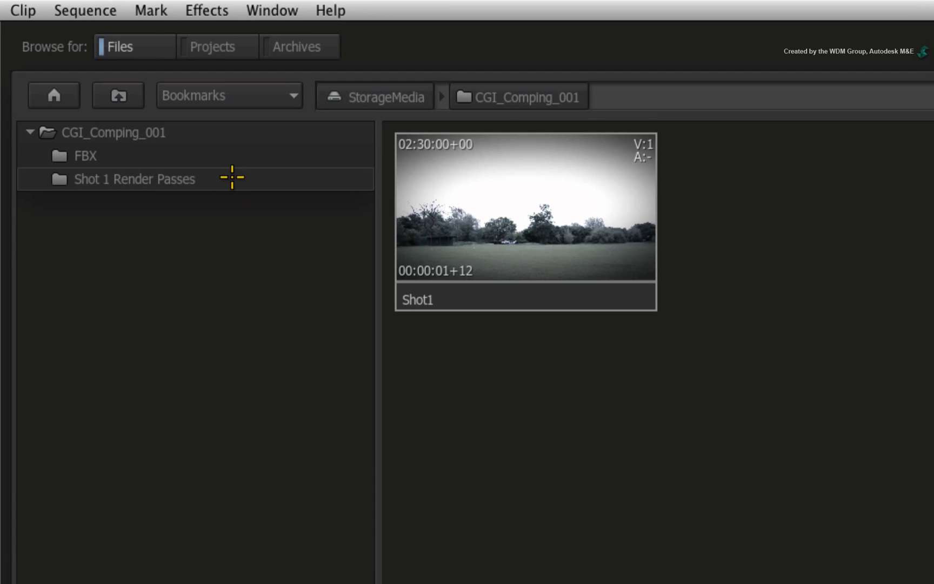
pyautogui.doubleClick(235, 180)
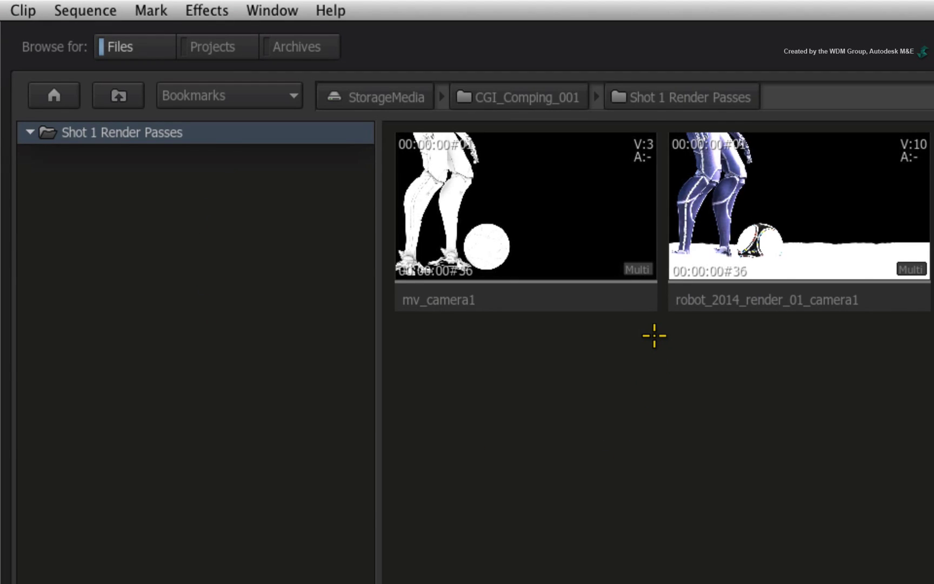
pyautogui.click(595, 298)
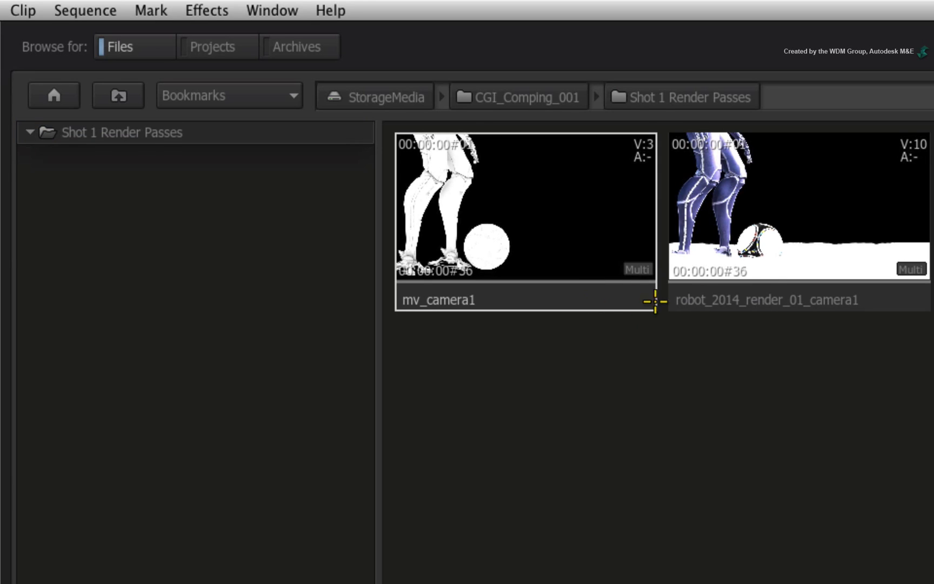
pyautogui.click(774, 291)
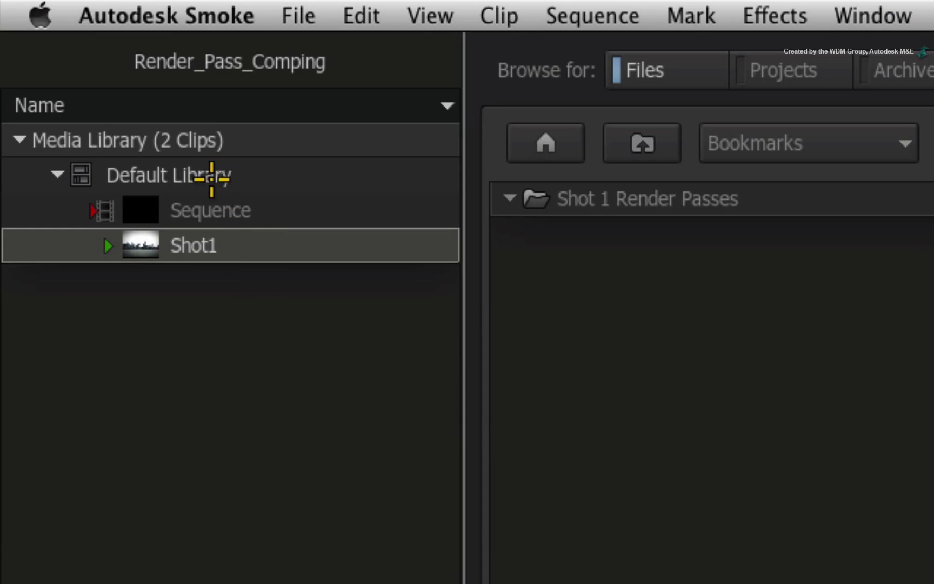
# - Create a new folder named Shot 1 in the Default Library
pyautogui.rightClick(69, 58)
pyautogui.moveTo(92, 62)
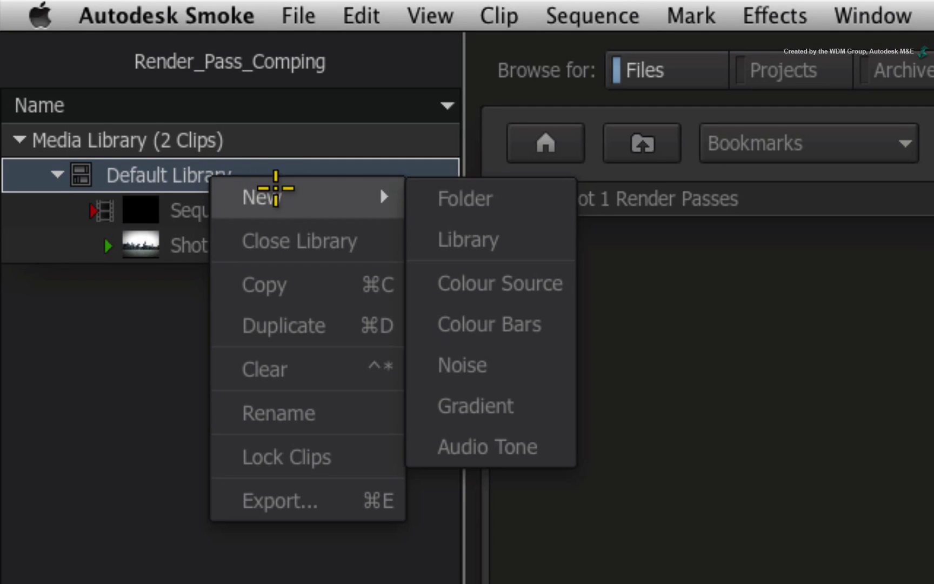
pyautogui.click(458, 209)
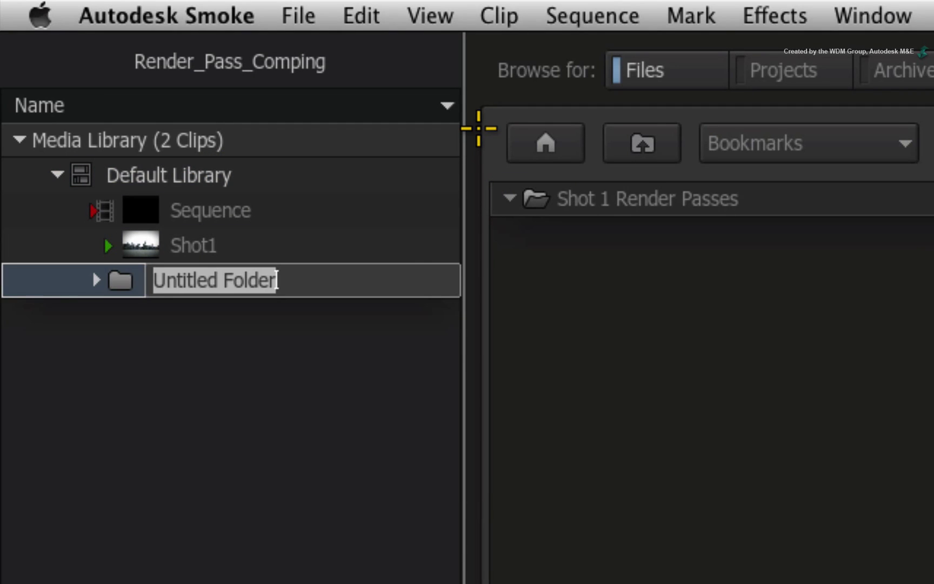
pyautogui.write('Shot 1')
pyautogui.press('Return')
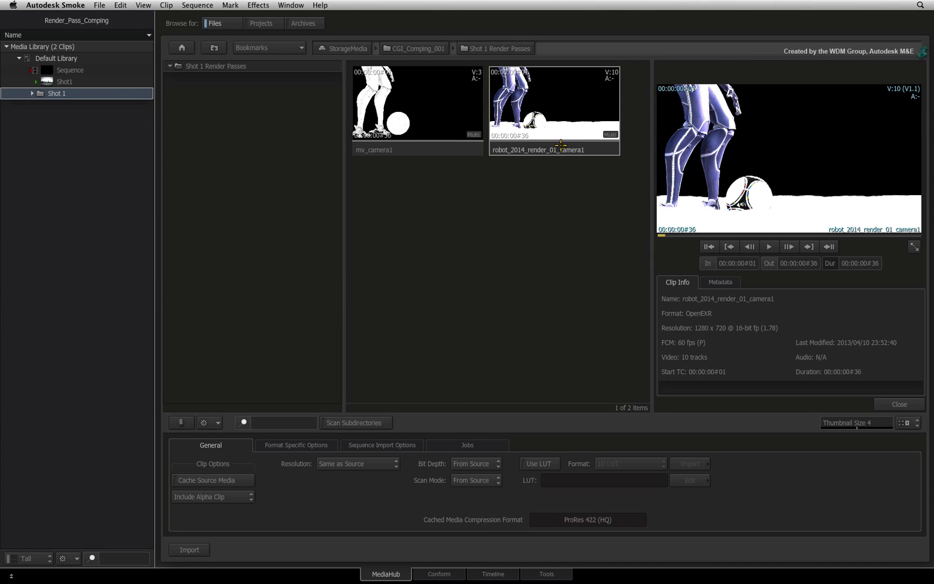
# - Expand robot_2014_render_01_camera1 into its pass clips and preview the ABGR pass
pyautogui.click(562, 145)
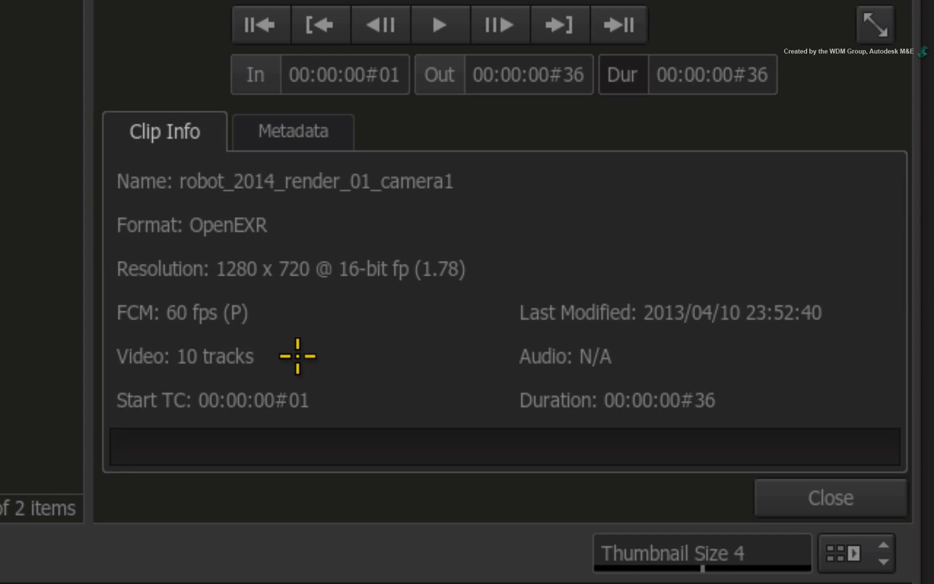
pyautogui.press('Escape')
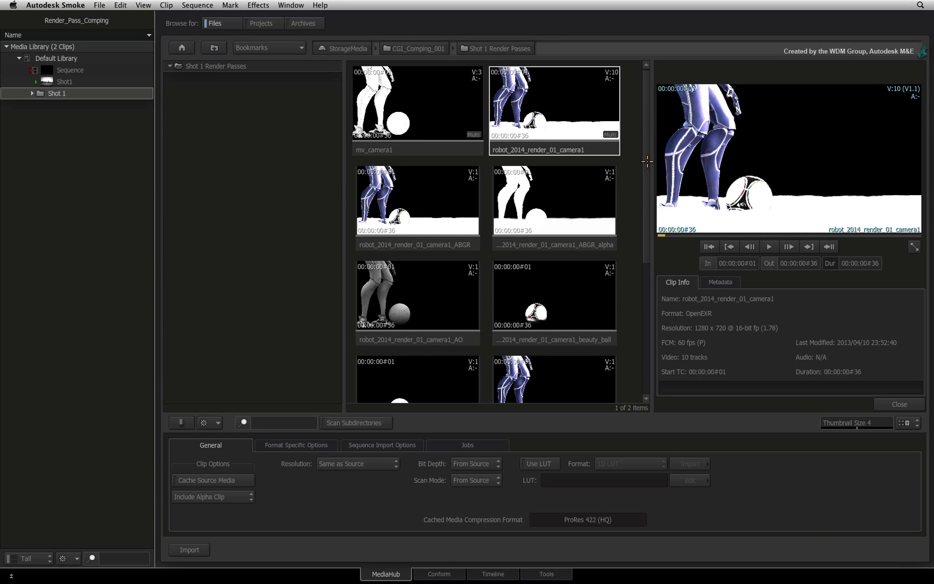
pyautogui.moveTo(647, 162)
pyautogui.mouseDown()
pyautogui.moveTo(632, 300)
pyautogui.moveTo(545, 176)
pyautogui.mouseUp()
pyautogui.click(429, 242)
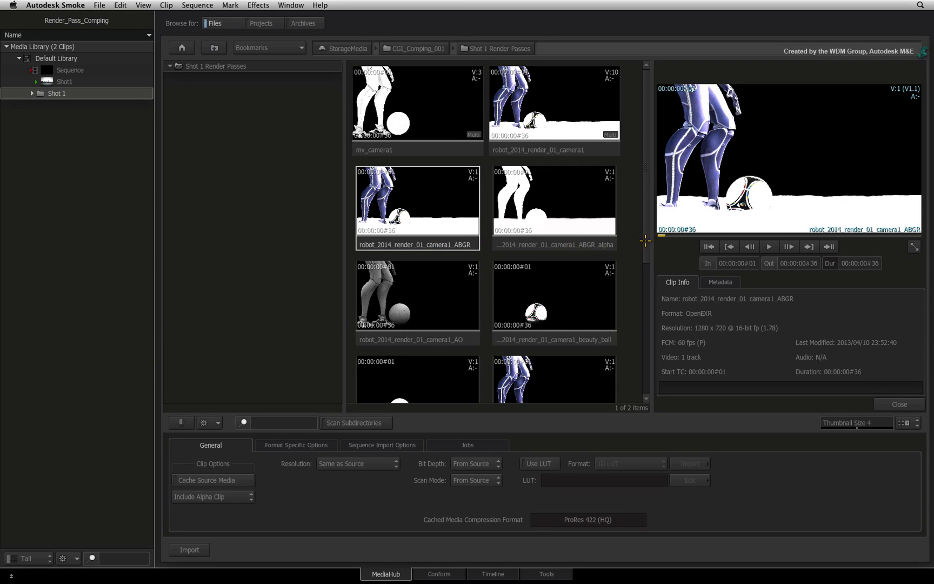
pyautogui.scroll(-3, 641, 279)
pyautogui.scroll(-7, 627, 346)
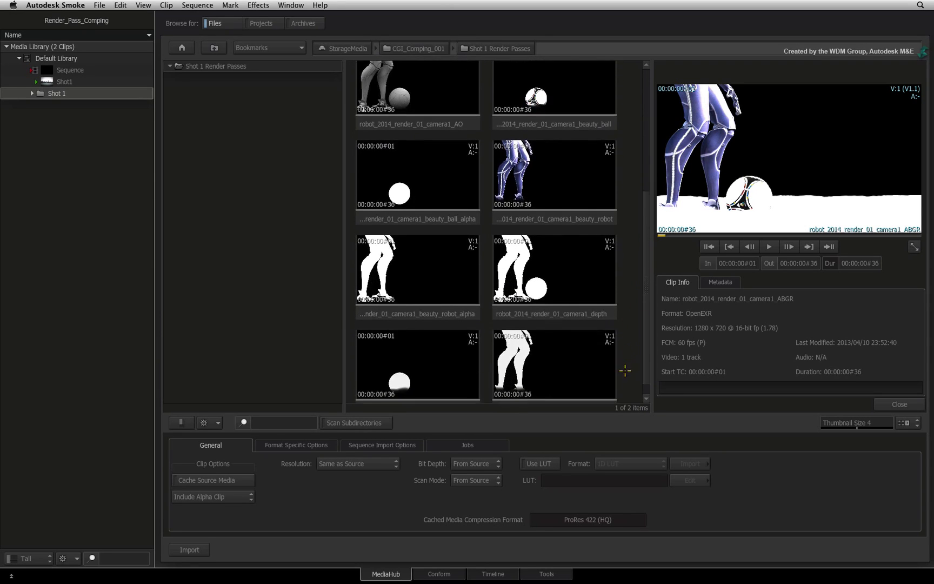
# - Select the combined multi-channel robot_2014_render_01_camera1 clip rather than its separate channel clips
pyautogui.scroll(7, 624, 328)
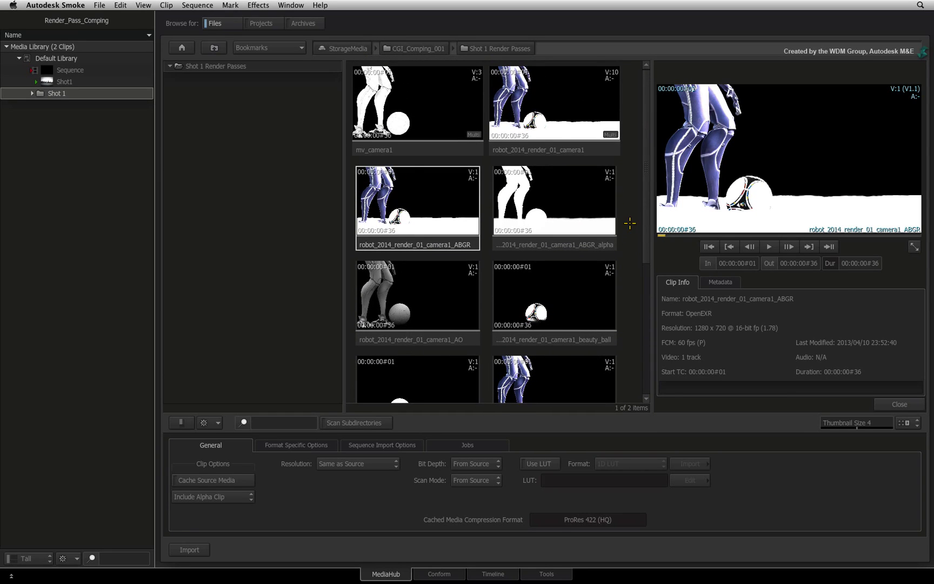
pyautogui.scroll(-7, 631, 229)
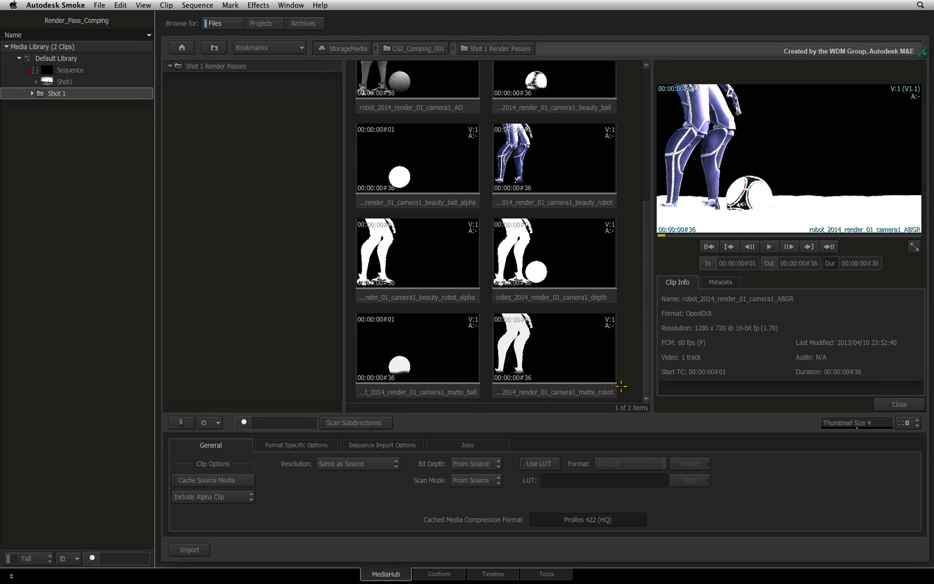
pyautogui.scroll(5, 624, 346)
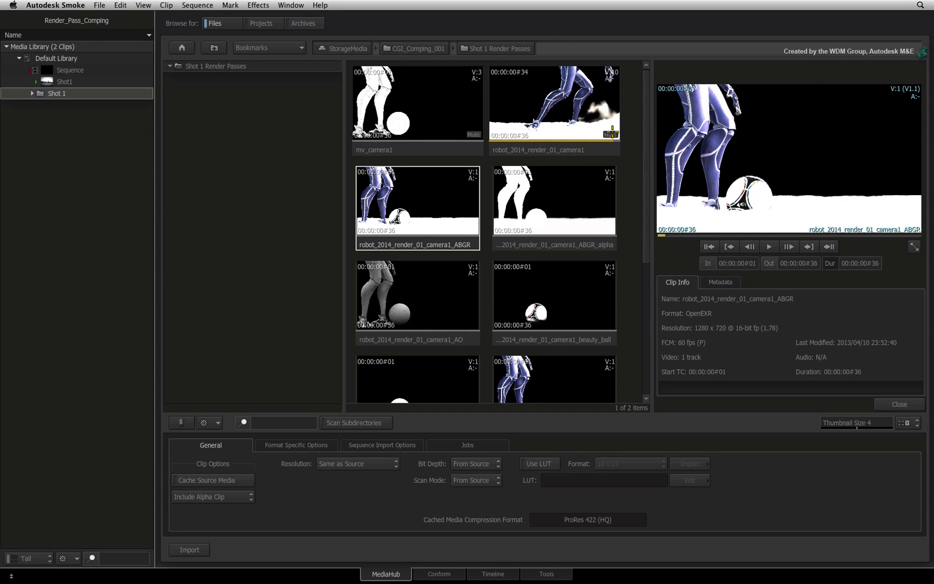
pyautogui.click(611, 133)
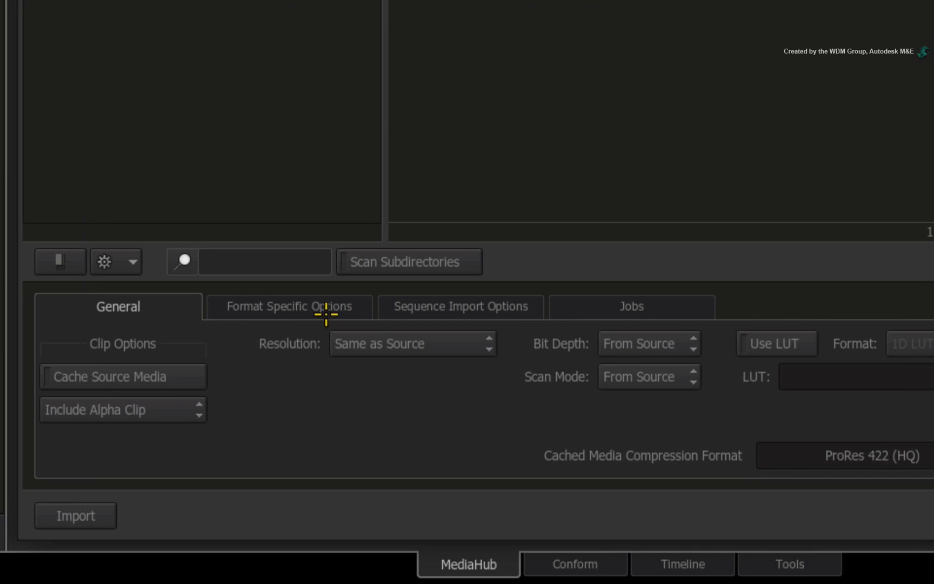
# - Change the OpenEXR timecode rate from Auto Rate to Select Rate at 23.976 fps
pyautogui.press('Escape')
pyautogui.click(361, 309)
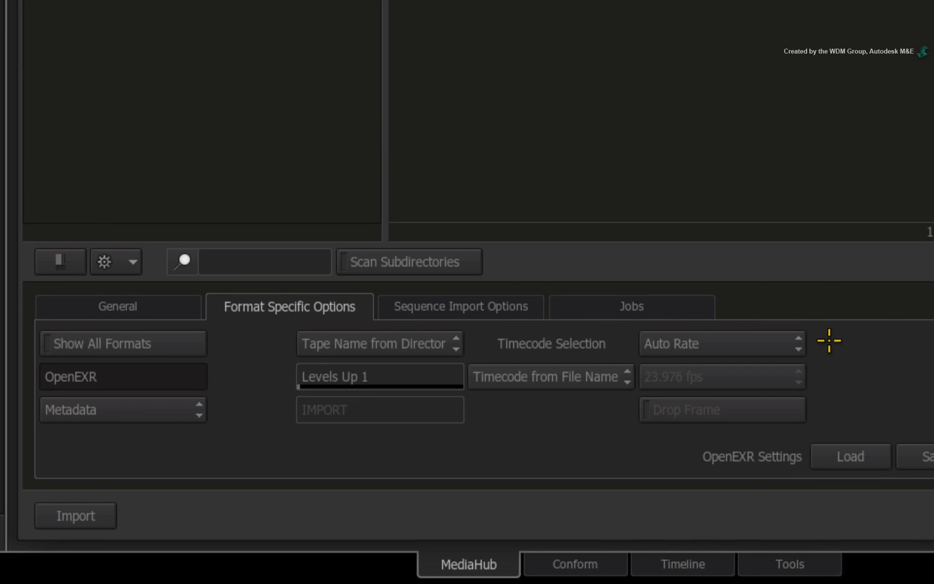
pyautogui.click(781, 344)
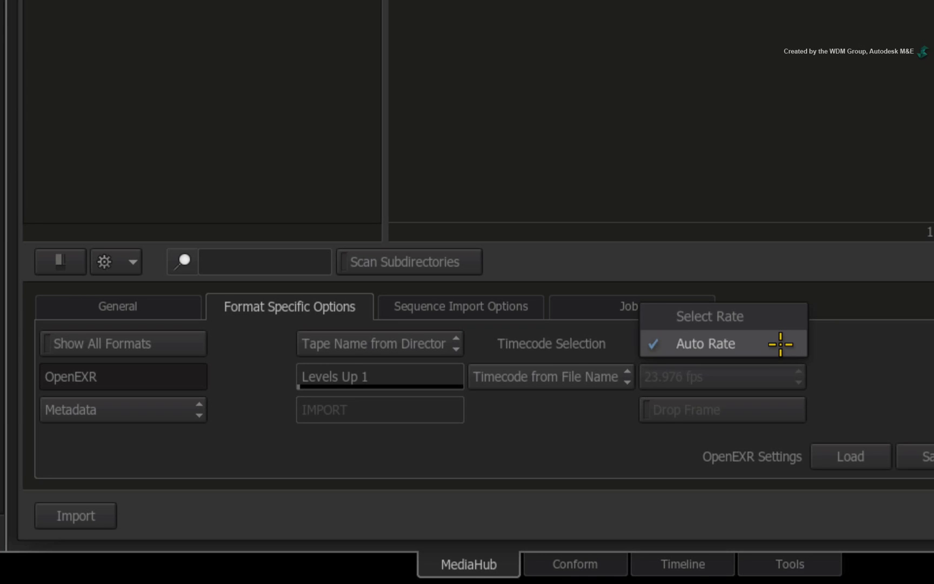
pyautogui.click(767, 317)
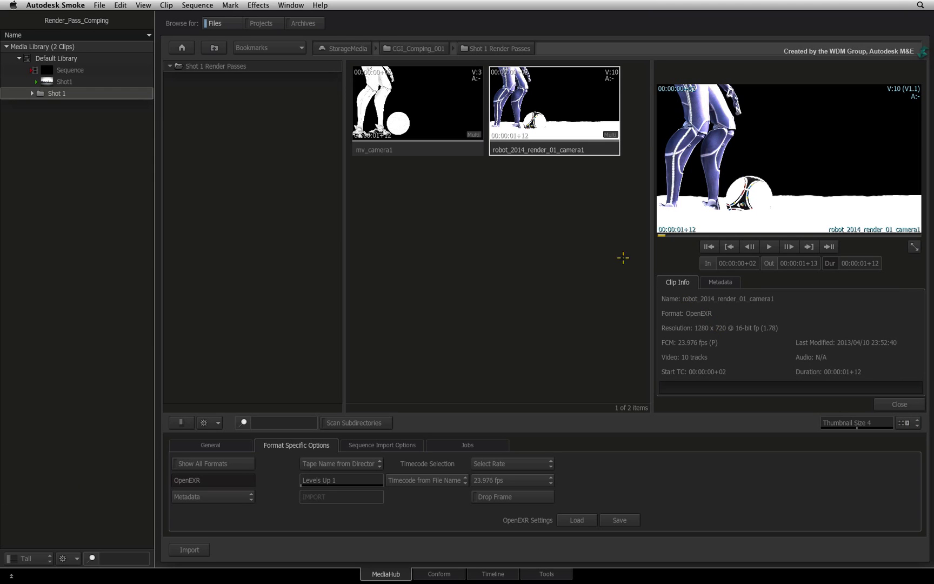
# - Import the robot camera1 render passes and mv_camera1_mv2DToxik into Shot 1, then show the timeline
pyautogui.moveTo(557, 141)
pyautogui.mouseDown()
pyautogui.moveTo(158, 196)
pyautogui.moveTo(56, 93)
pyautogui.mouseUp()
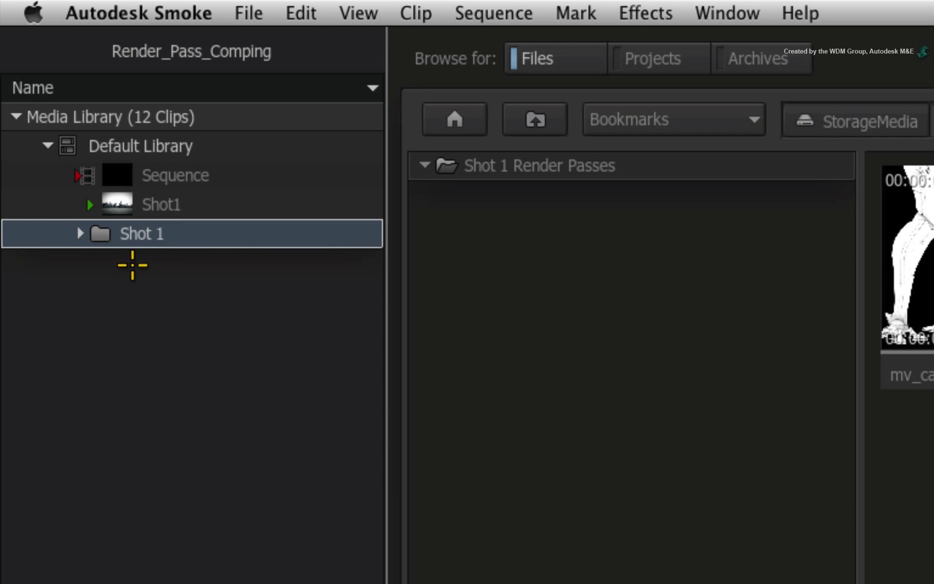
pyautogui.click(77, 233)
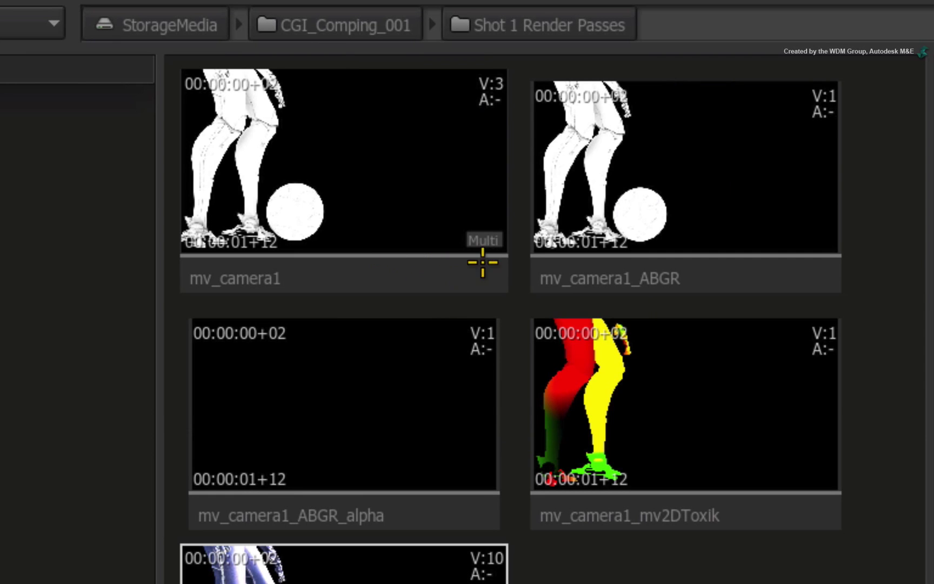
pyautogui.click(482, 270)
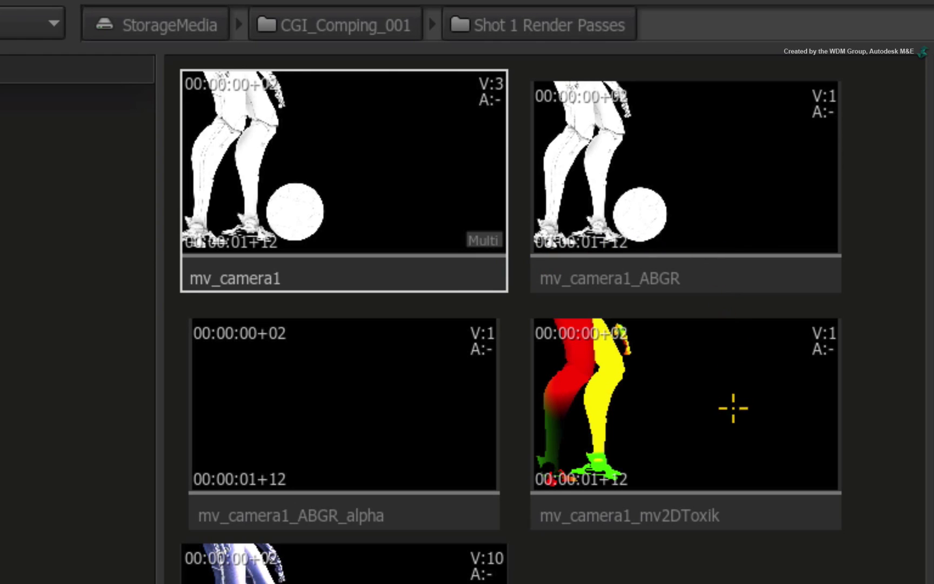
pyautogui.click(764, 511)
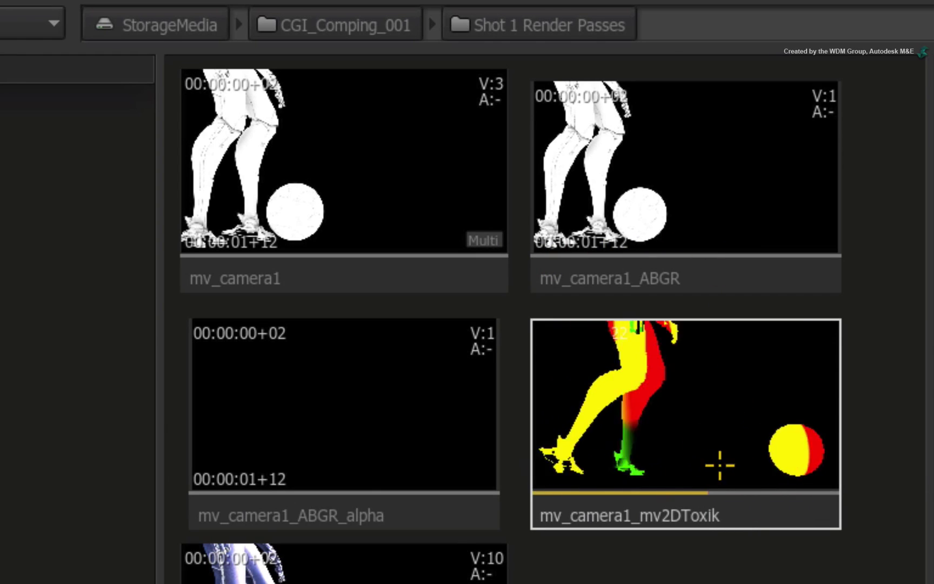
pyautogui.moveTo(756, 508)
pyautogui.mouseDown()
pyautogui.moveTo(162, 541)
pyautogui.moveTo(149, 232)
pyautogui.mouseUp()
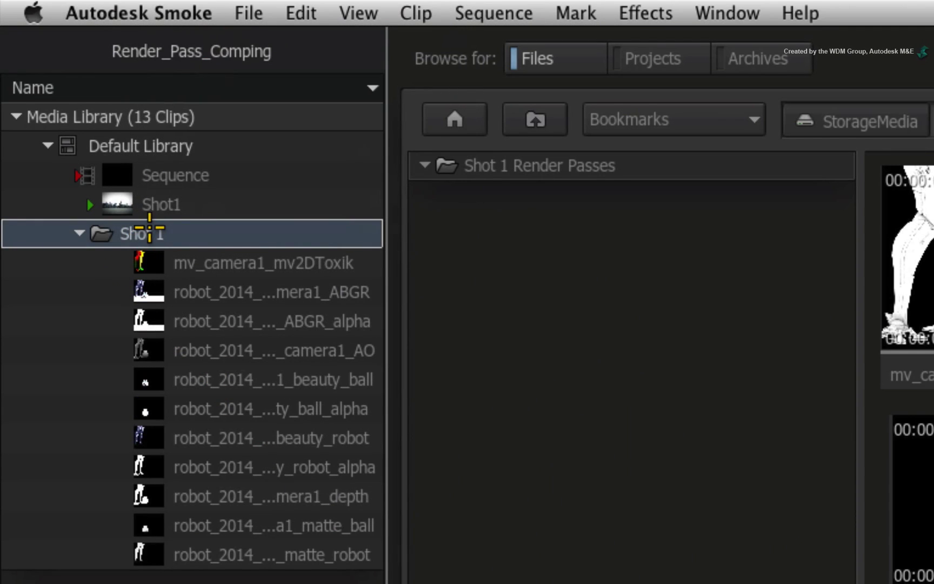
pyautogui.click(234, 251)
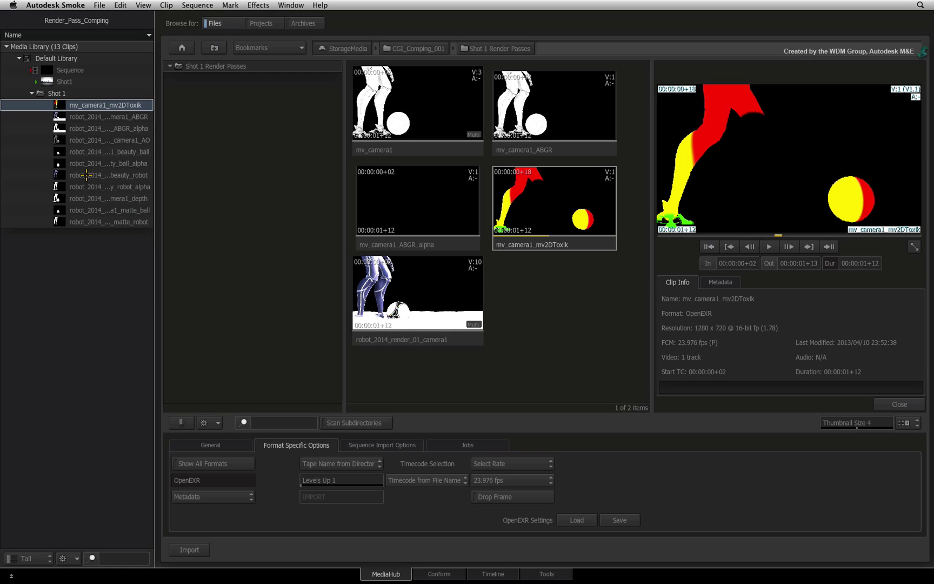
pyautogui.click(92, 115)
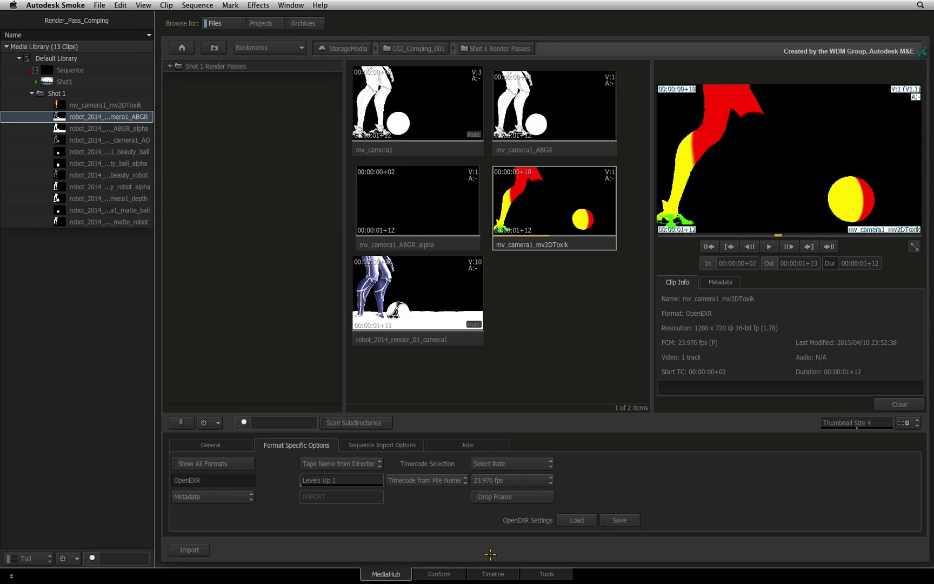
pyautogui.click(510, 574)
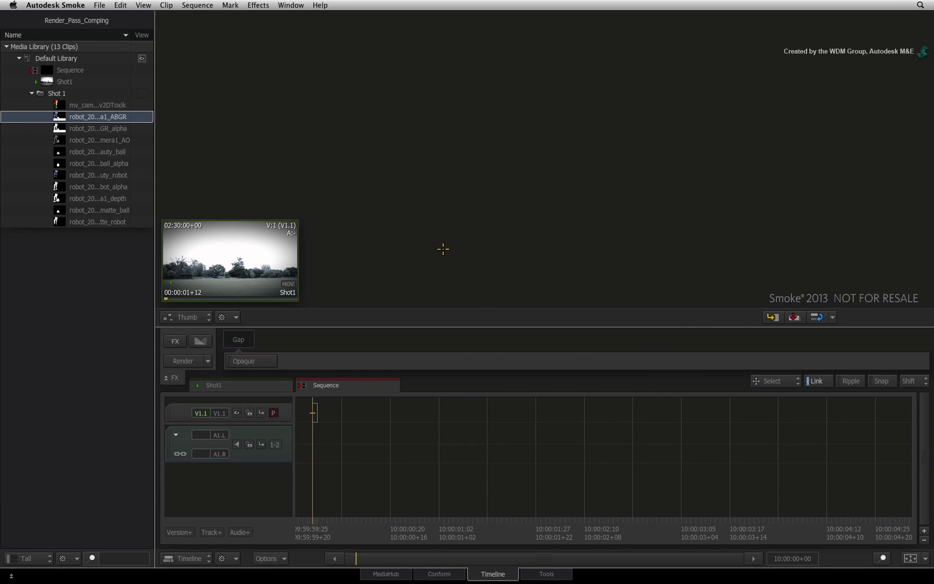
# - Create the Render Passes sequence at 1280 x 720, 23.976 fps, with one video track and No Audio
pyautogui.press('super+n')
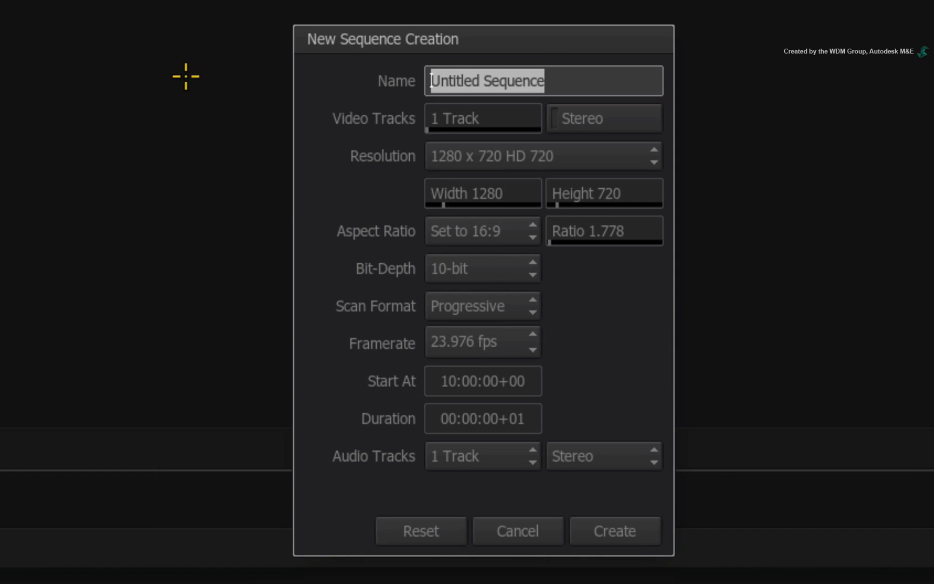
pyautogui.write('Rende')
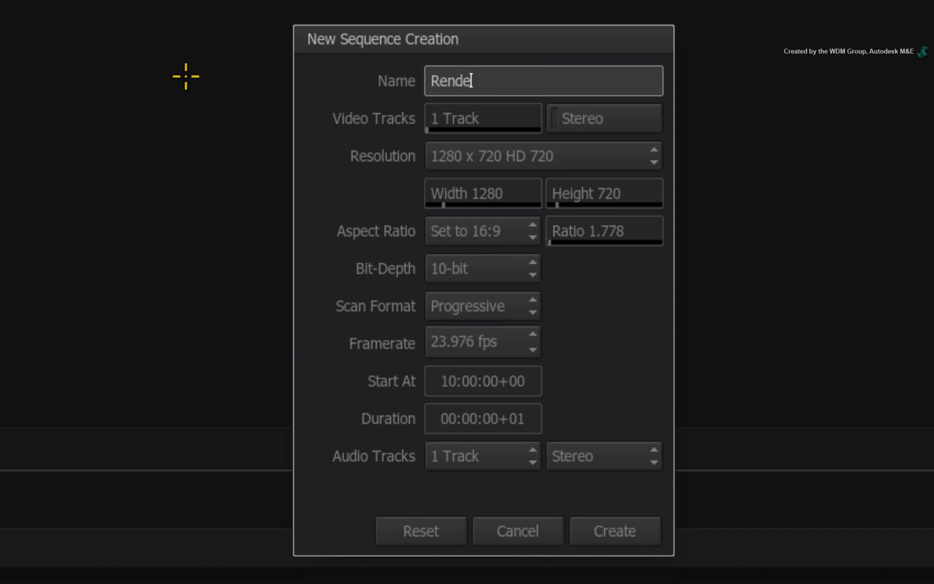
pyautogui.write('r Passes')
pyautogui.press('Return')
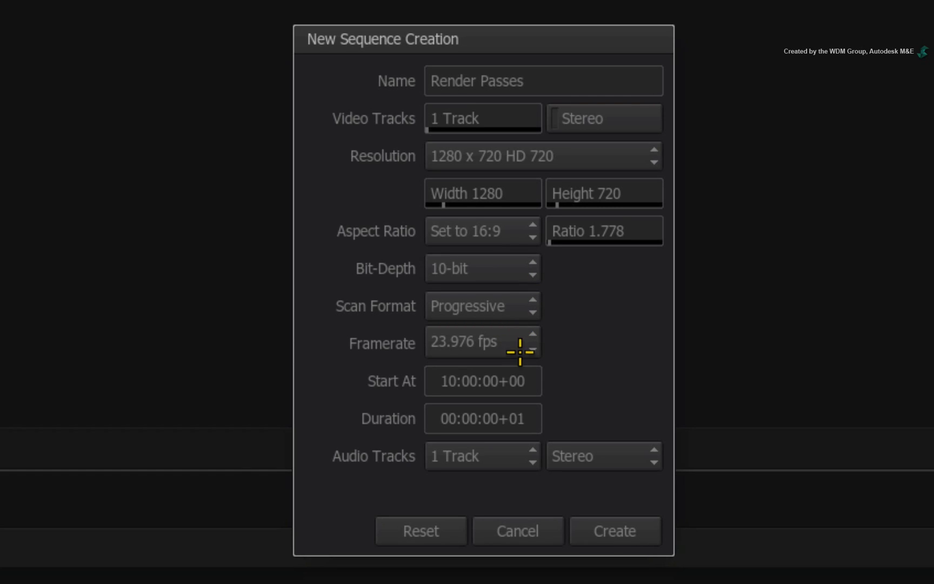
pyautogui.click(509, 458)
pyautogui.click(526, 490)
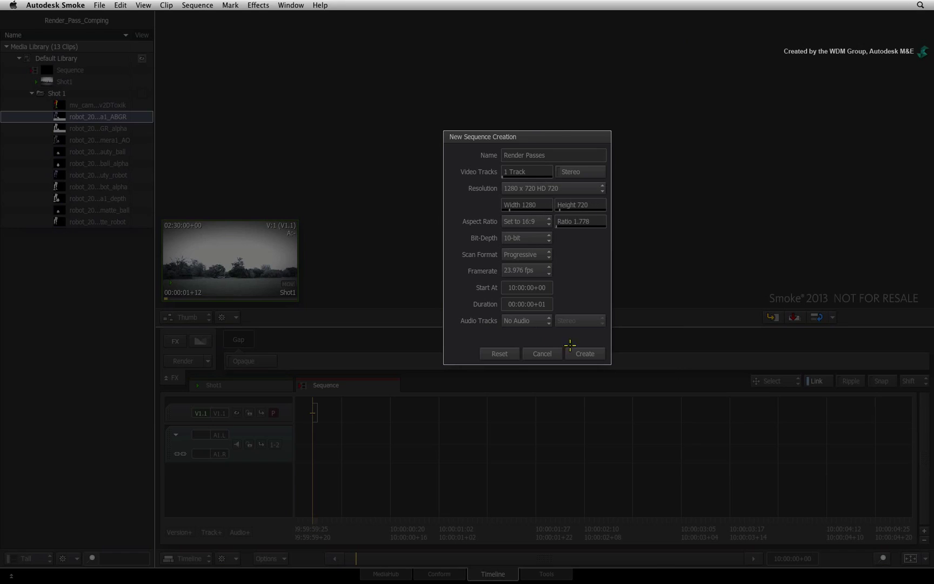
pyautogui.click(582, 356)
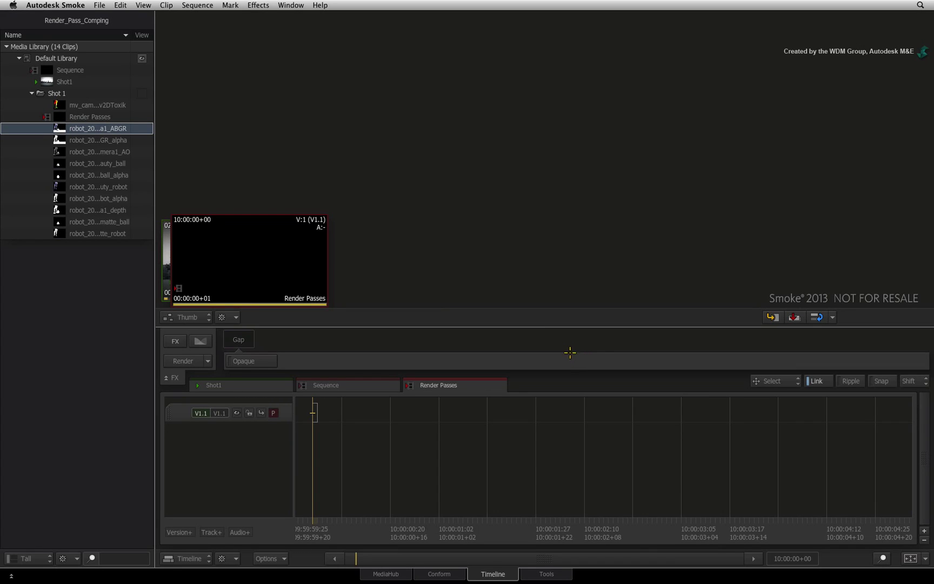
# - Open the Render Passes sequence and place the Shot1 clip on video track V1.1
pyautogui.click(84, 116)
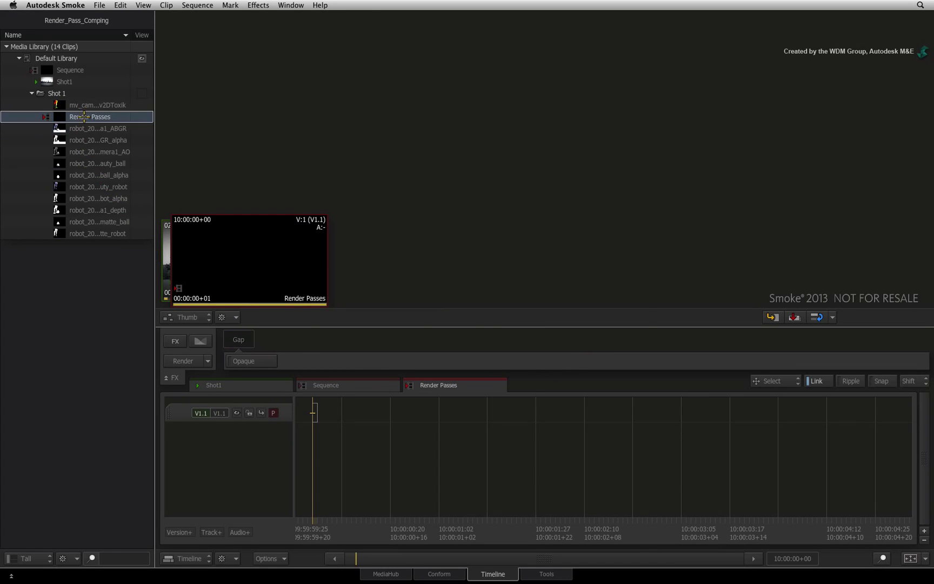
pyautogui.doubleClick(84, 117)
pyautogui.moveTo(64, 80); pyautogui.dragTo(344, 412)
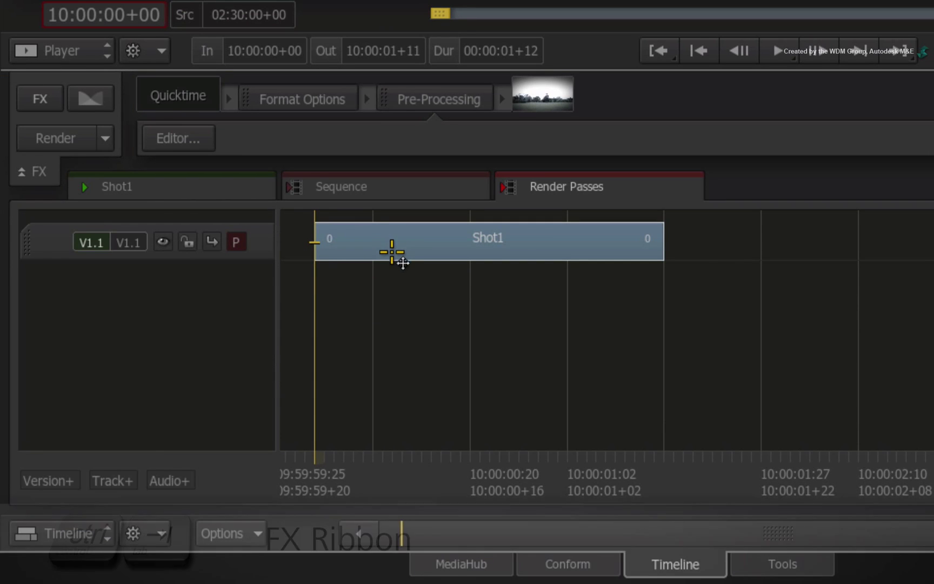
pyautogui.hotkey('ctrl', 'Tab')
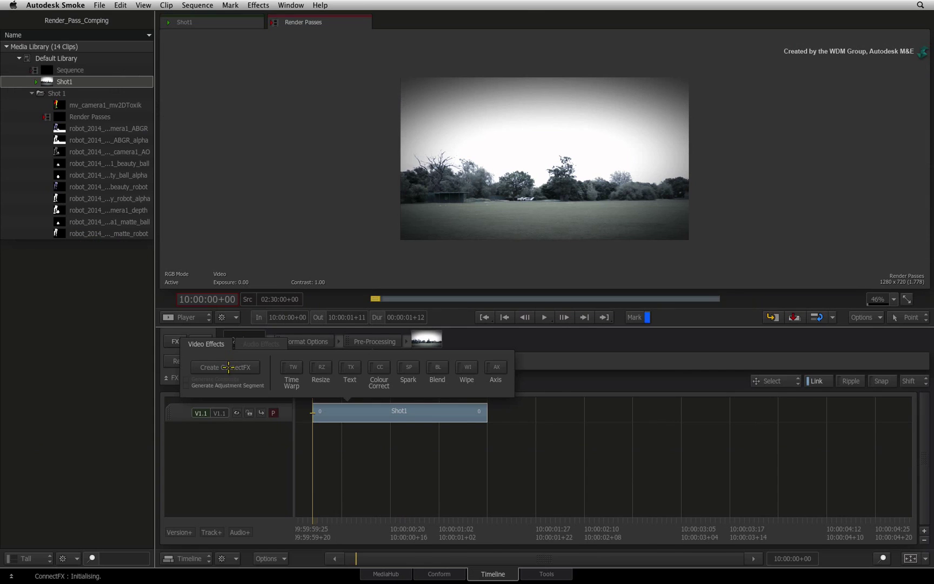
# - Add a ConnectFX effect to Shot1, with Shot1 feeding the CFX output node
pyautogui.click(227, 366)
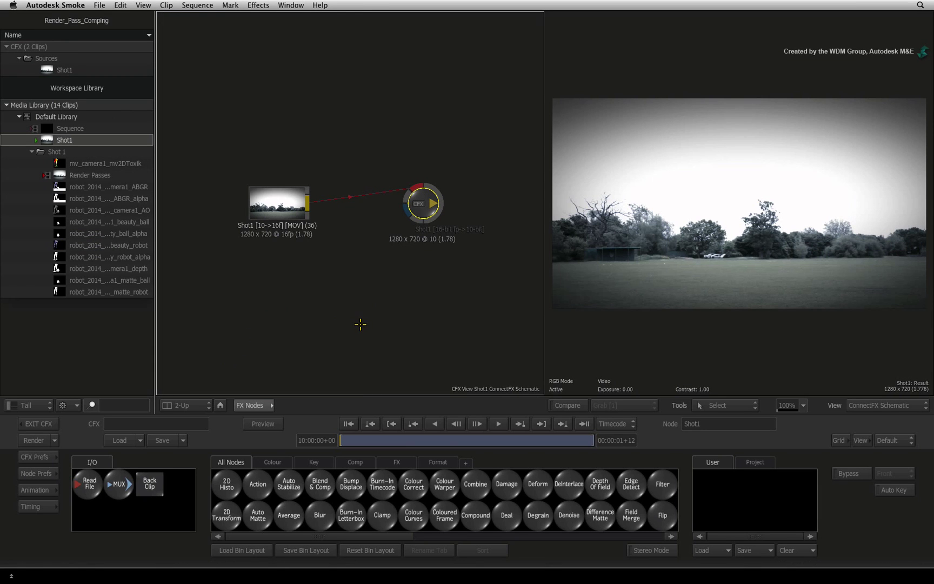